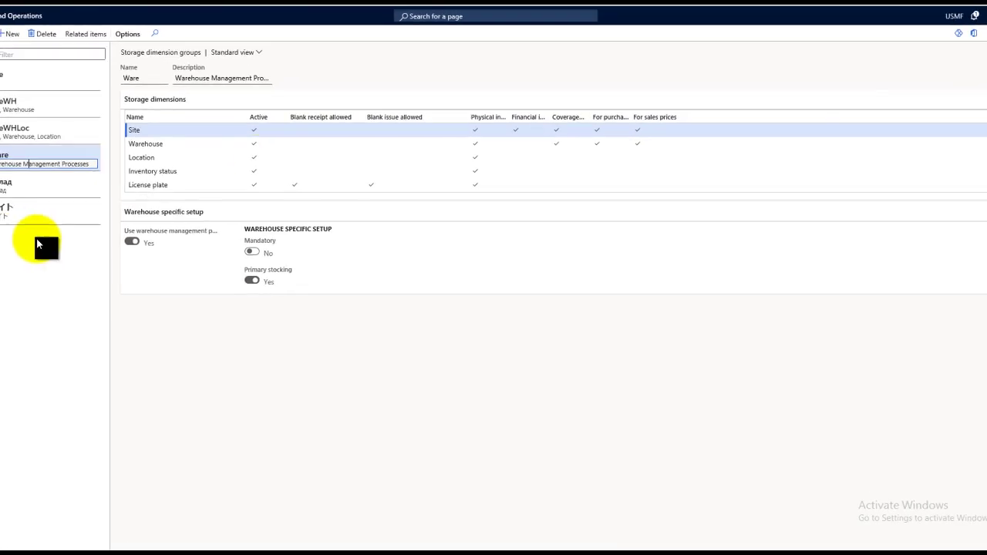
{"action": "left_click", "coordinate": [9, 488]}
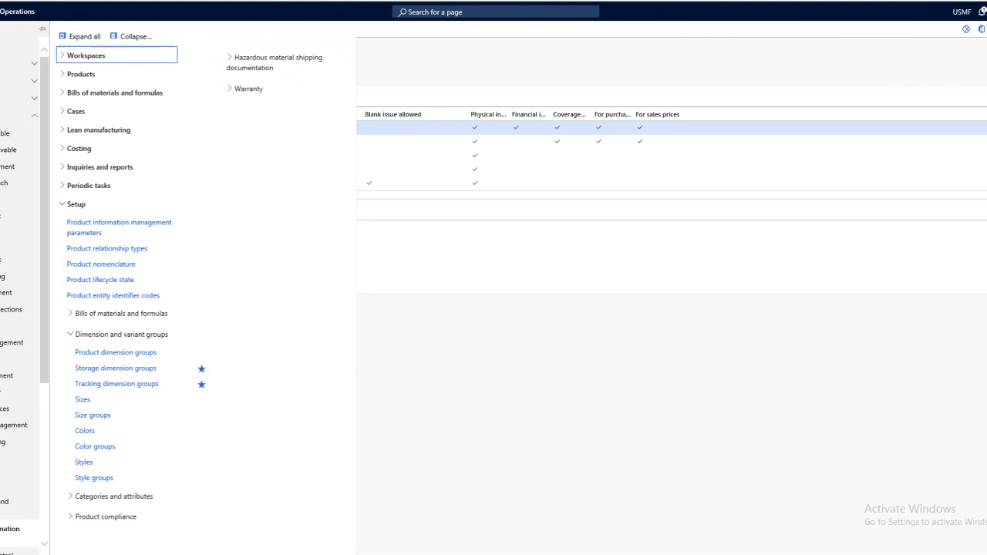
{"action": "scroll", "coordinate": [24, 309], "scroll_direction": "down", "scroll_amount": 3}
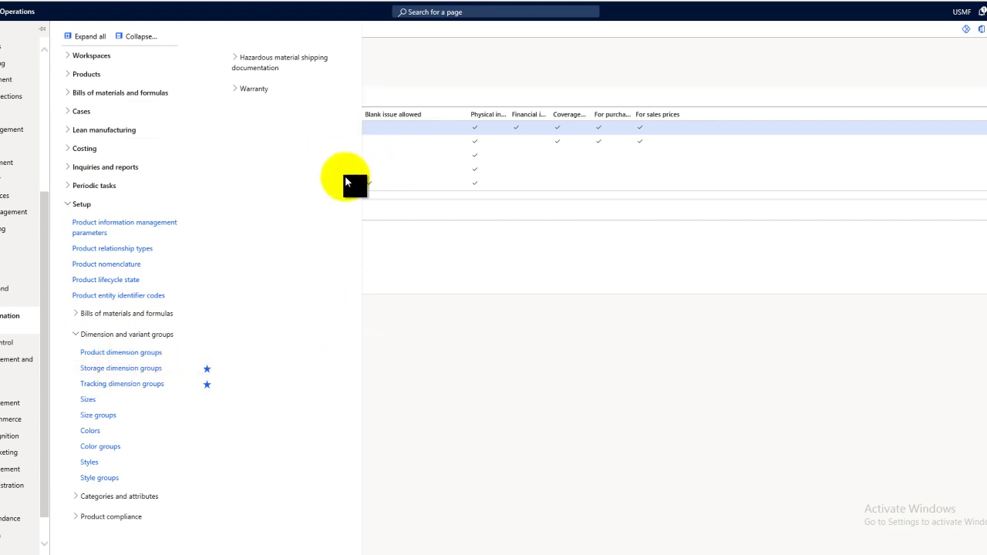
{"action": "left_click", "coordinate": [446, 246]}
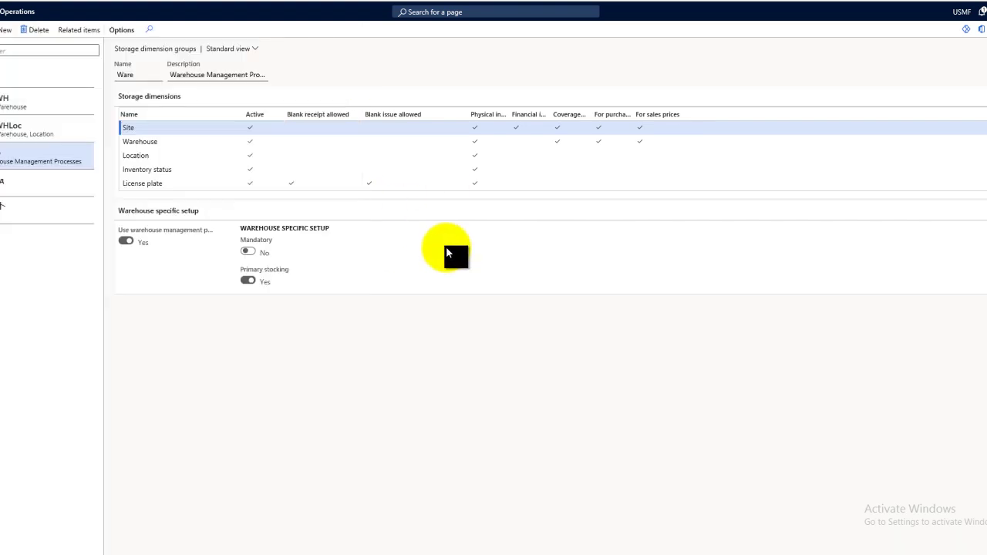
Examine the storage dimensions of the Ware group, focusing on the Site and Inventory status rows
{"action": "left_click", "coordinate": [144, 129]}
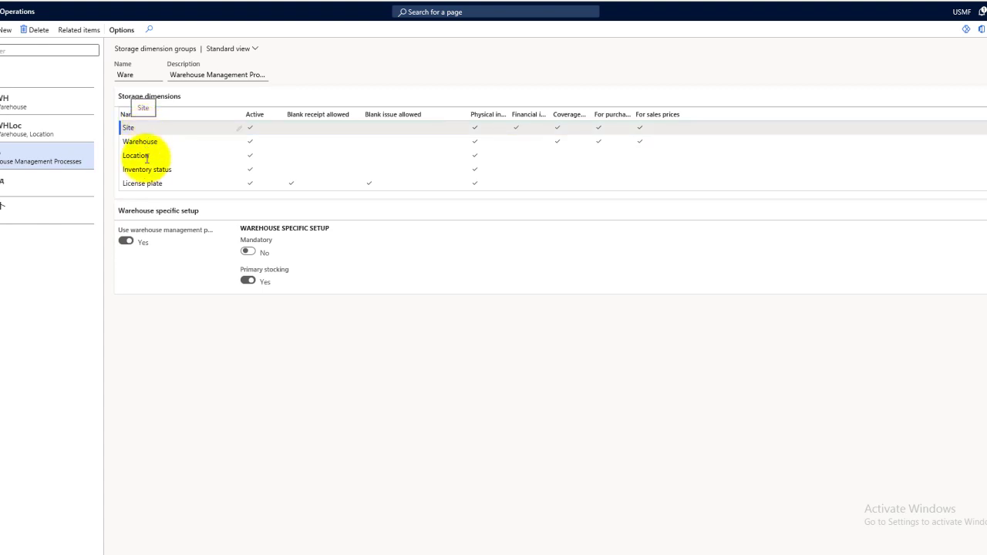
{"action": "left_click", "coordinate": [145, 129]}
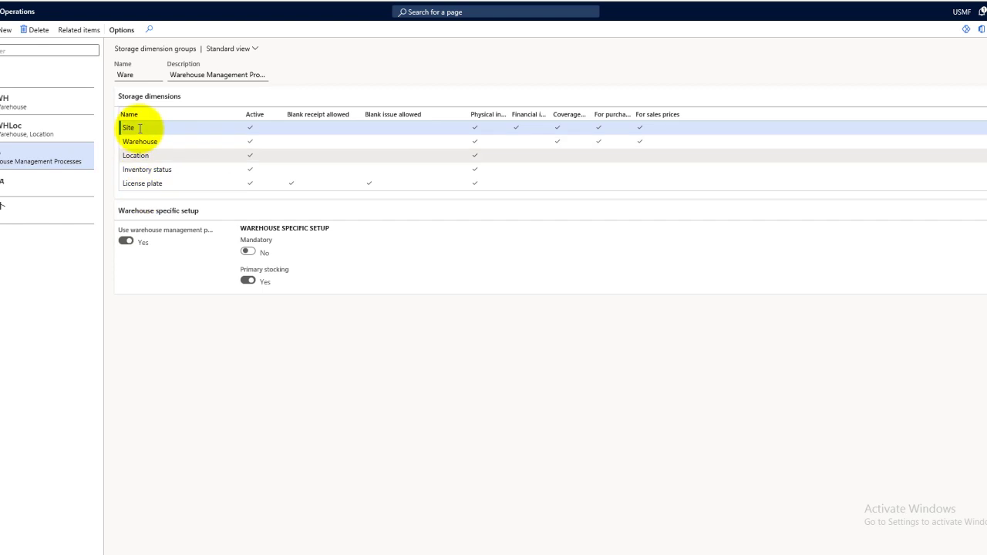
{"action": "left_click", "coordinate": [139, 128]}
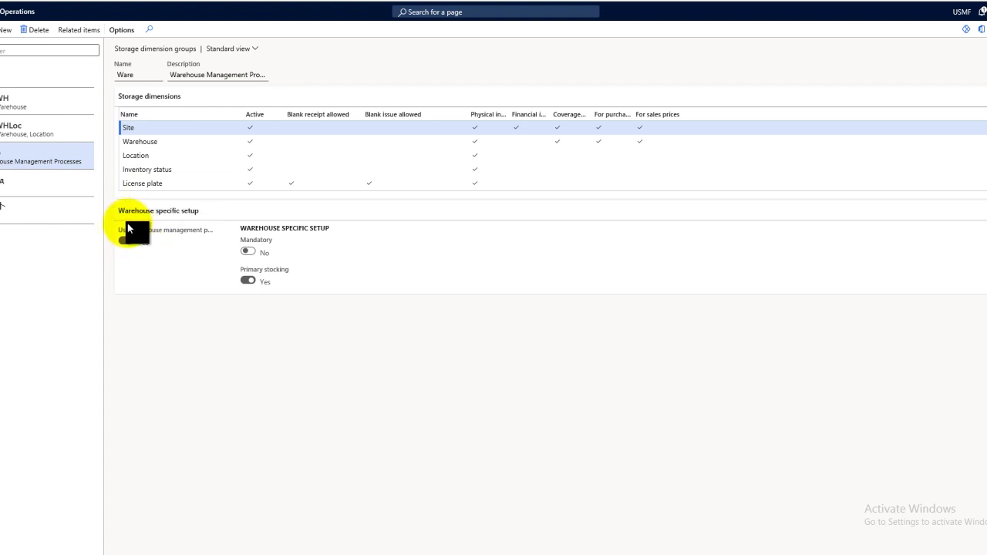
{"action": "left_click", "coordinate": [135, 128]}
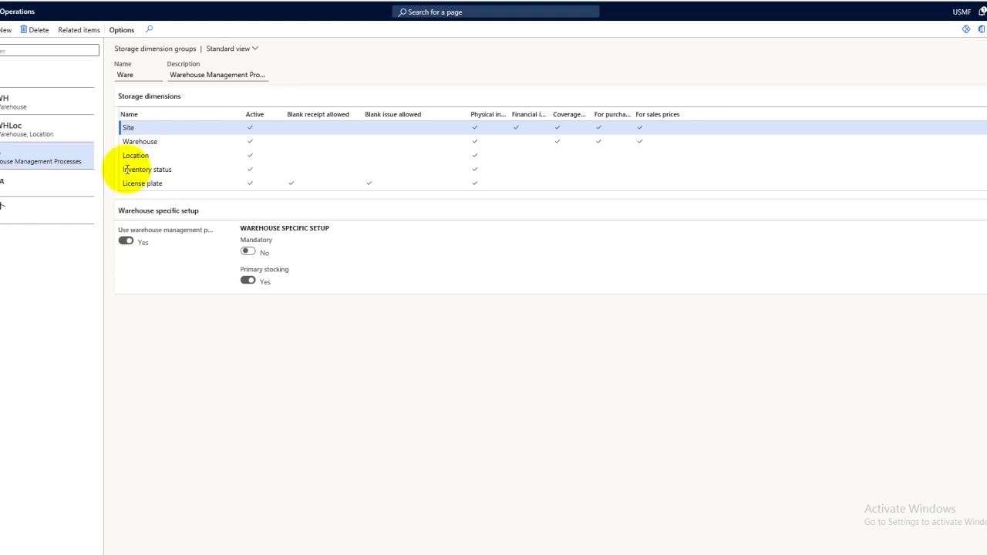
{"action": "left_click", "coordinate": [160, 169]}
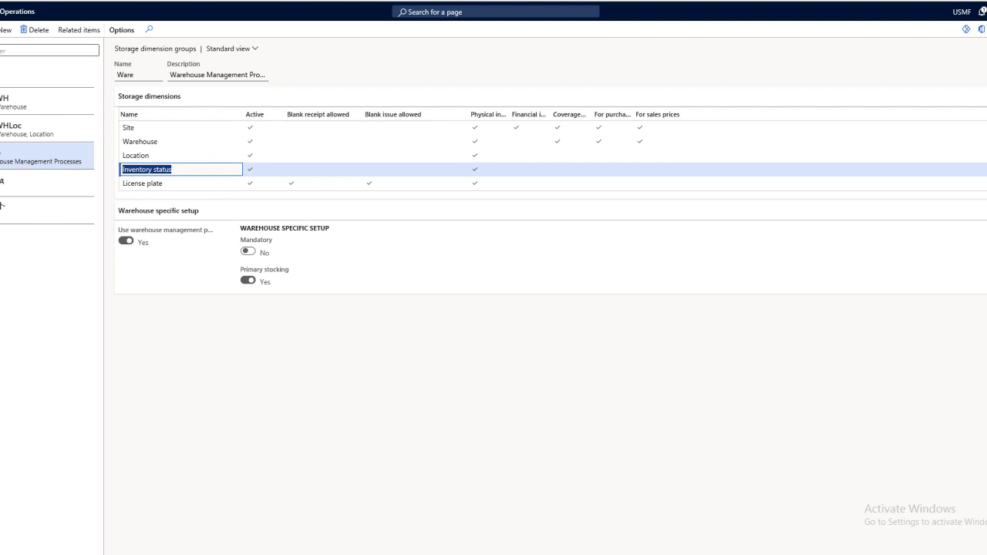
Open the tracking dimension groups and examine the Batch number, Serial number and Owner dimensions of Batch-CP
{"action": "left_click", "coordinate": [9, 528]}
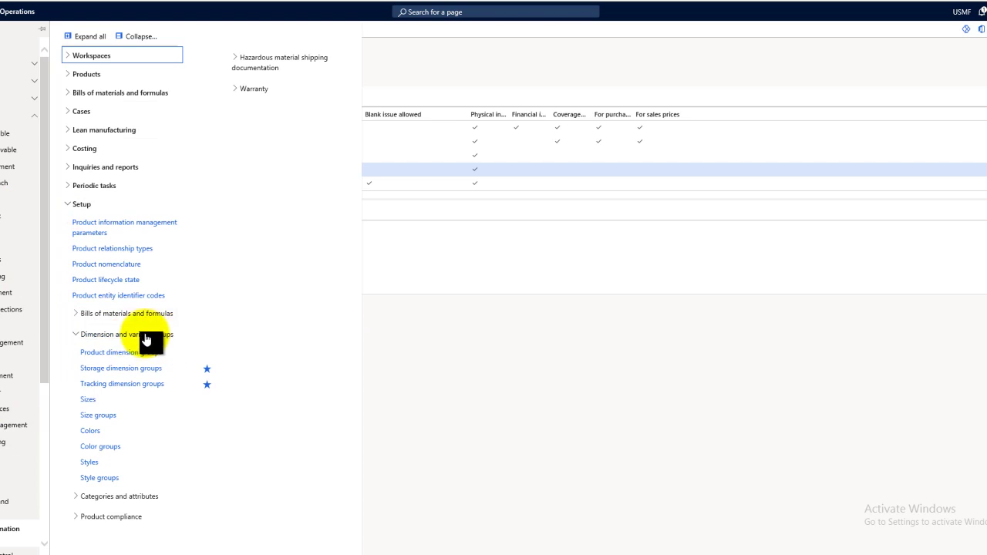
{"action": "left_click", "coordinate": [116, 385]}
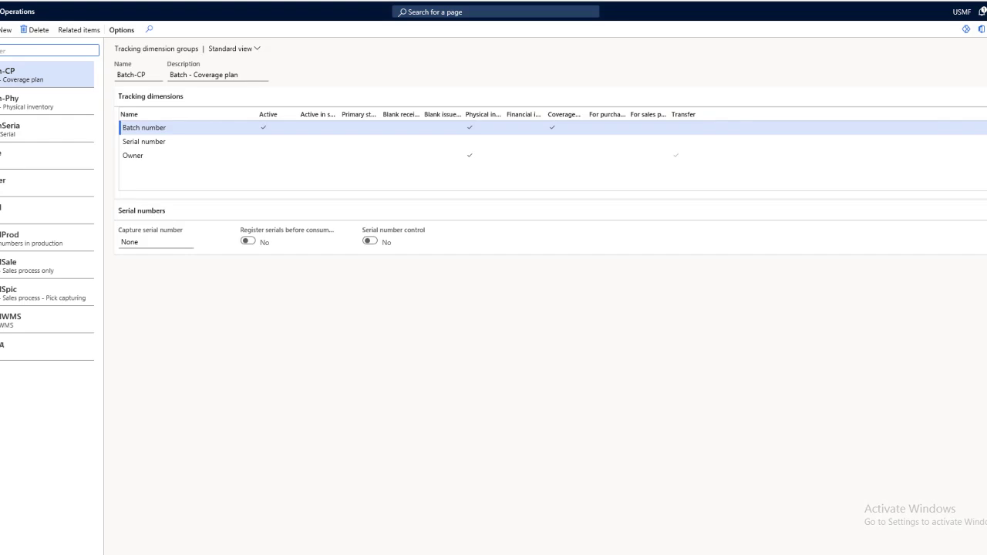
{"action": "left_click", "coordinate": [141, 157]}
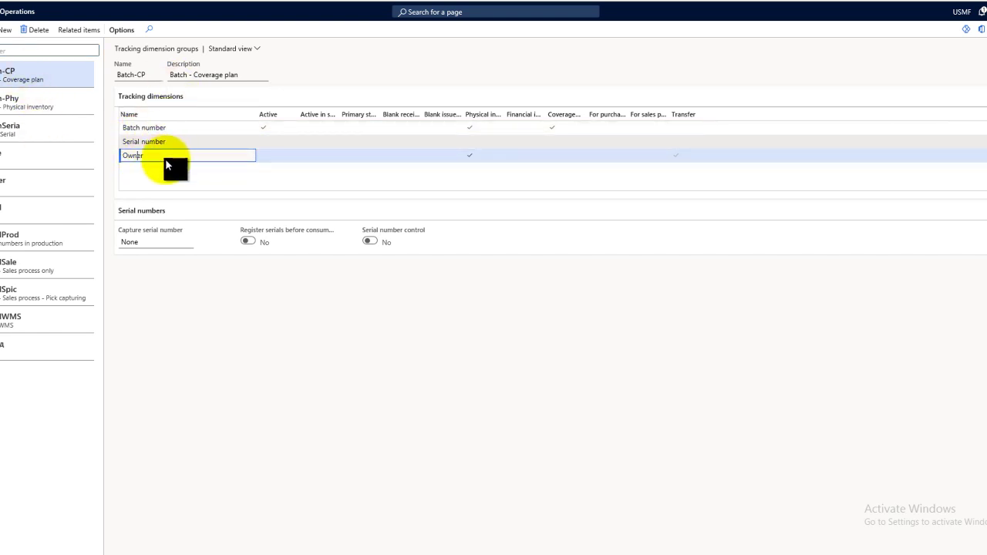
{"action": "left_click", "coordinate": [143, 127]}
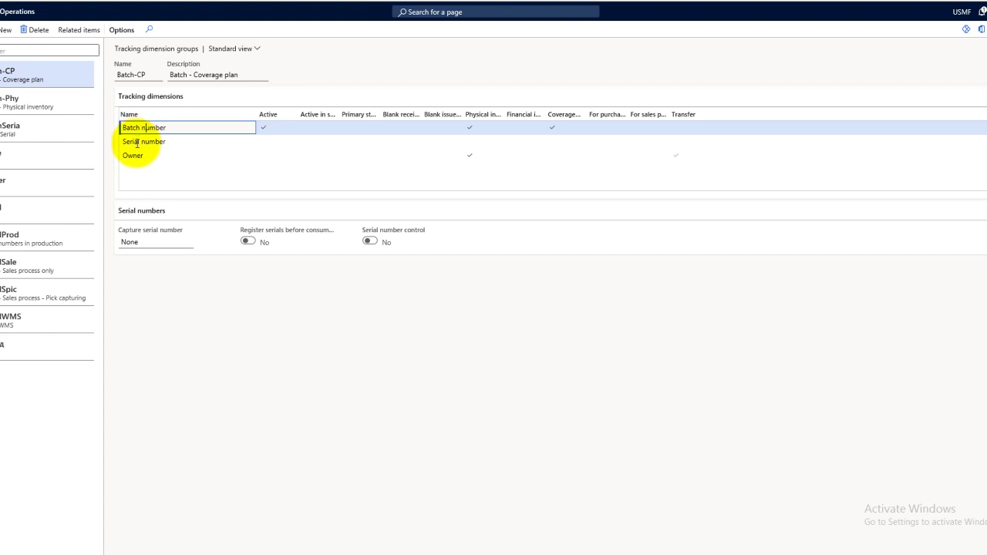
{"action": "left_click", "coordinate": [138, 143]}
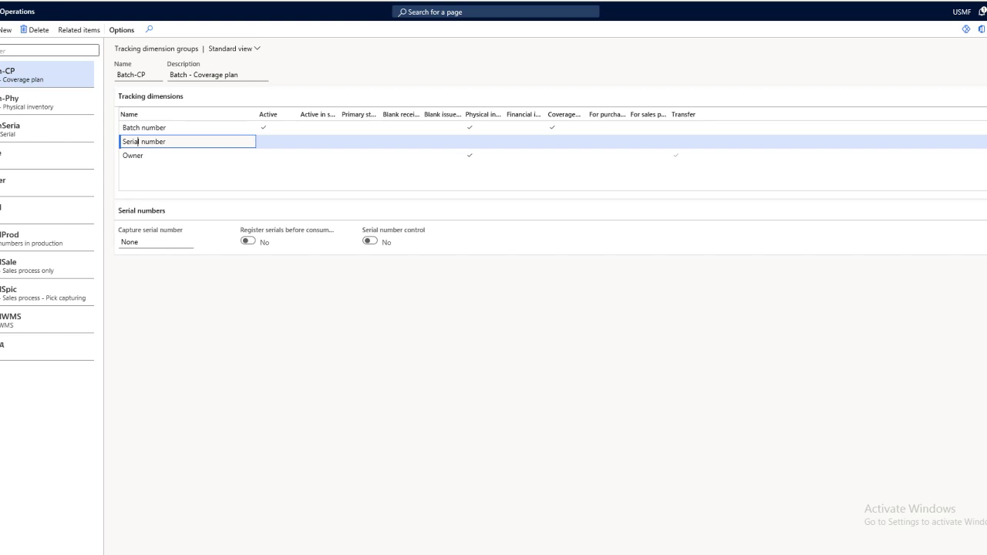
{"action": "left_click", "coordinate": [154, 128]}
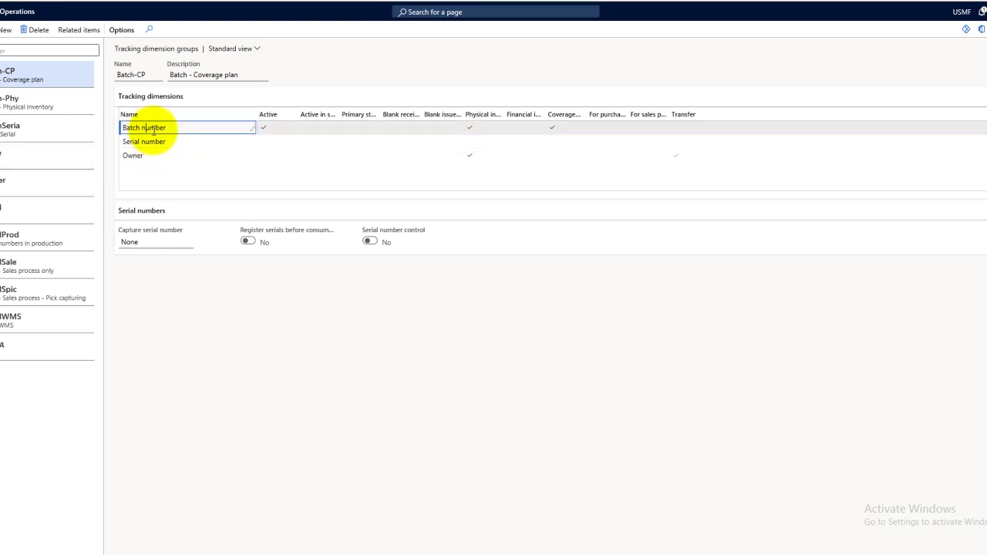
{"action": "left_click", "coordinate": [164, 142]}
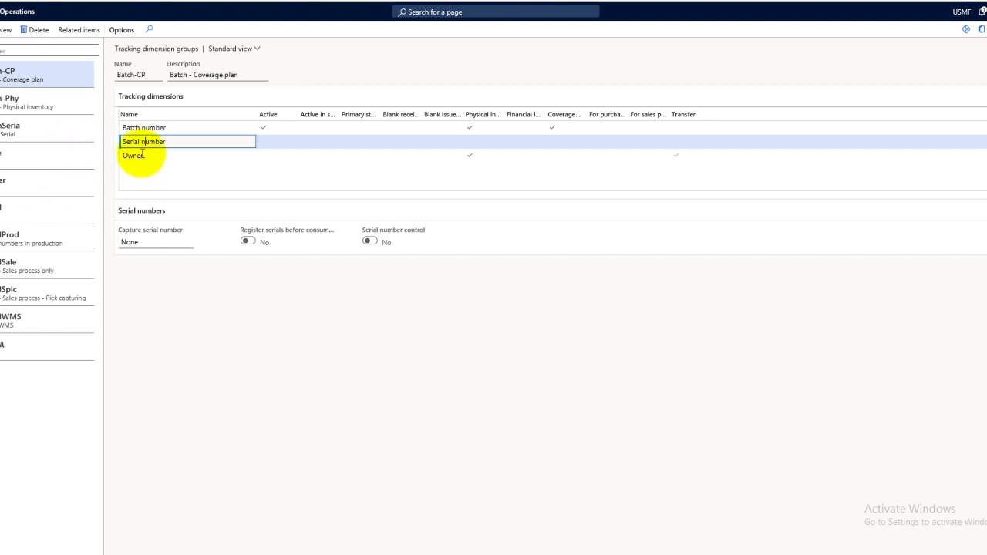
{"action": "left_click", "coordinate": [137, 157]}
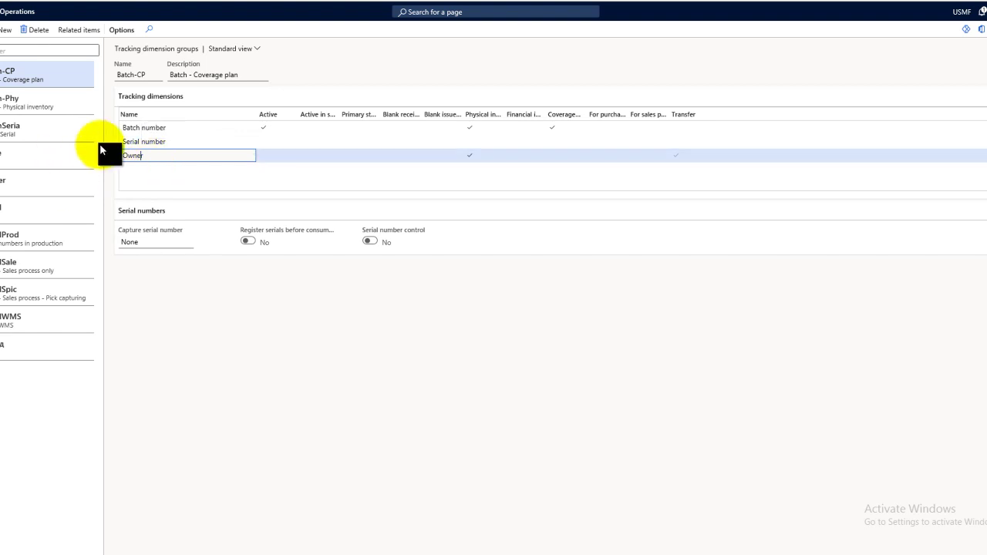
{"action": "left_click", "coordinate": [139, 144]}
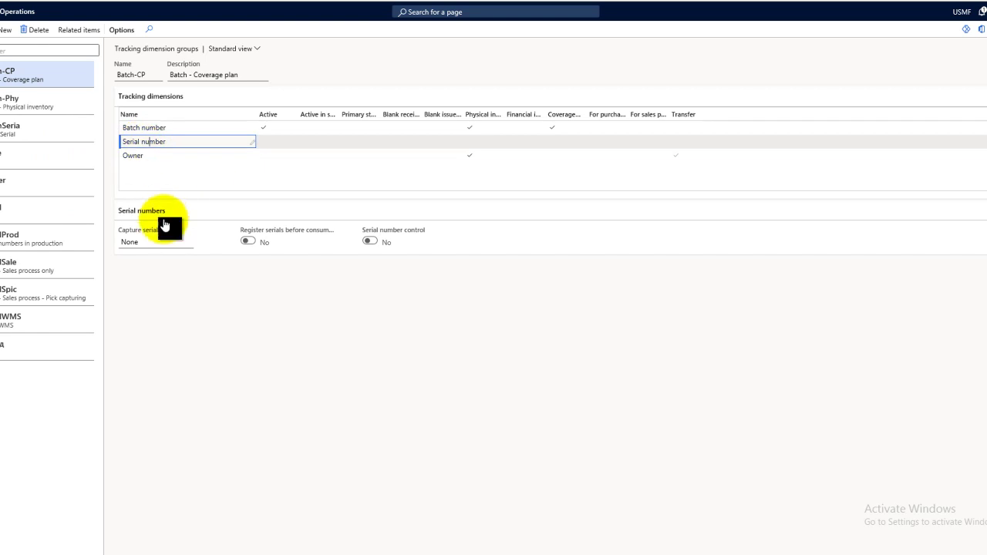
Review the BatchSeria group's Serial number dimension and its serial number settings, including the available Capture serial number options
{"action": "left_click", "coordinate": [31, 125]}
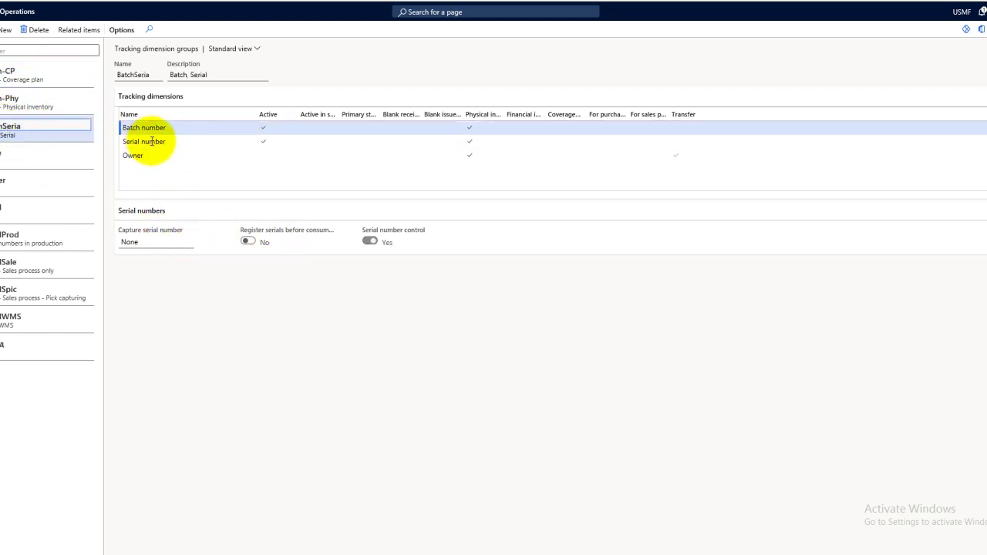
{"action": "left_click", "coordinate": [145, 142]}
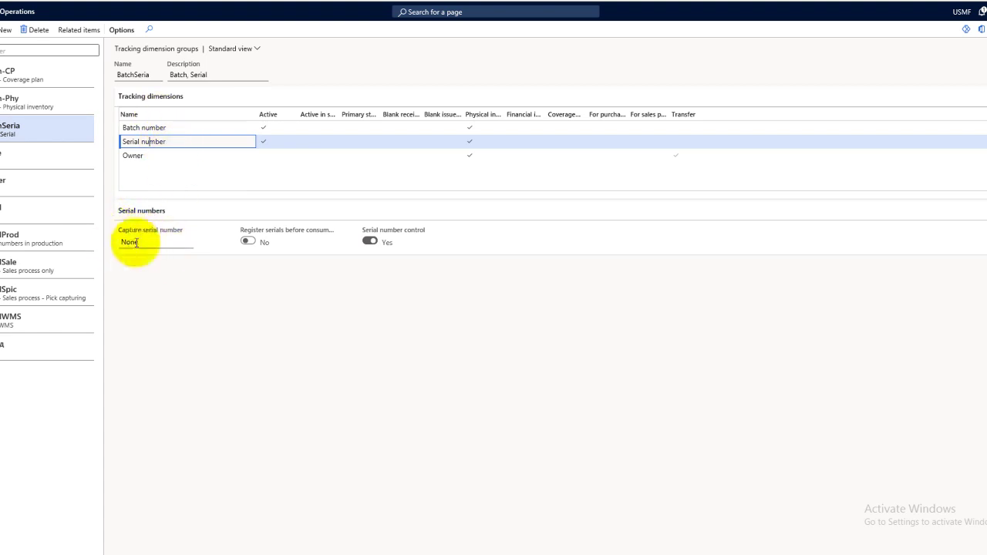
{"action": "mouse_move", "coordinate": [129, 235]}
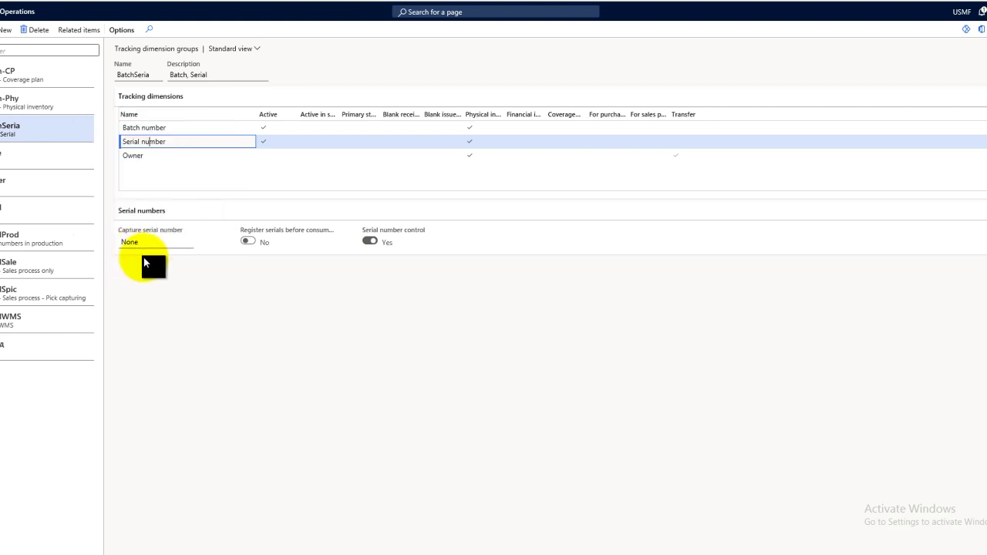
{"action": "left_click", "coordinate": [188, 242]}
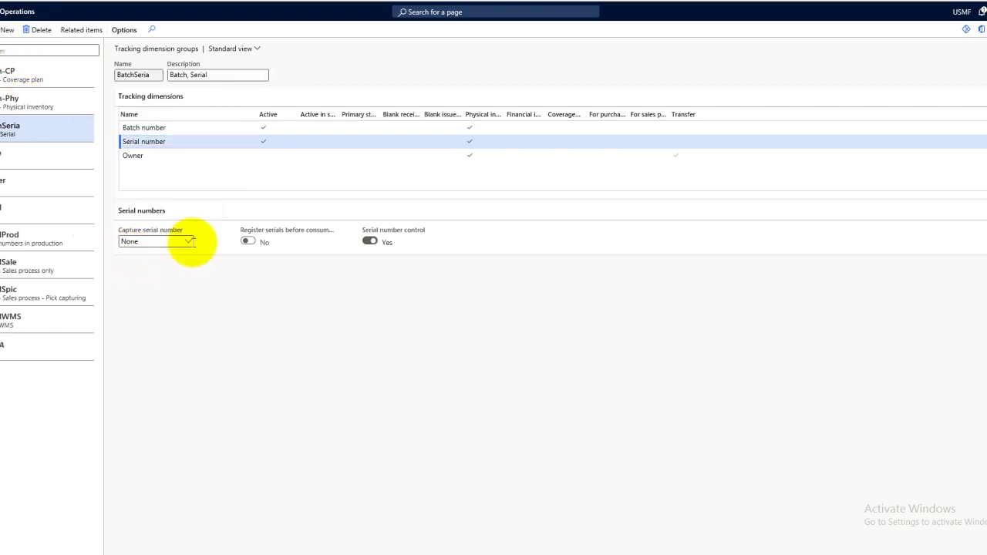
{"action": "left_click", "coordinate": [191, 249]}
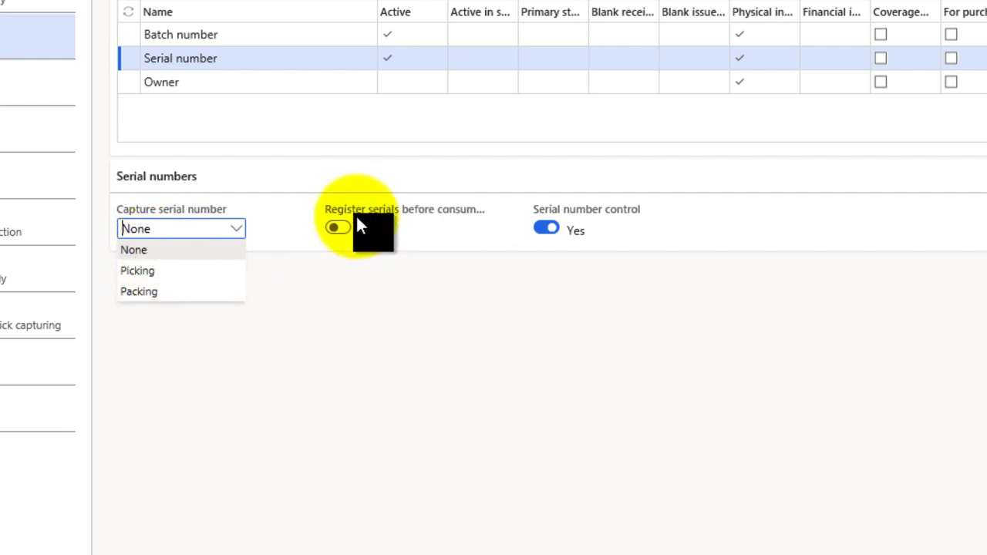
{"action": "left_click", "coordinate": [332, 208]}
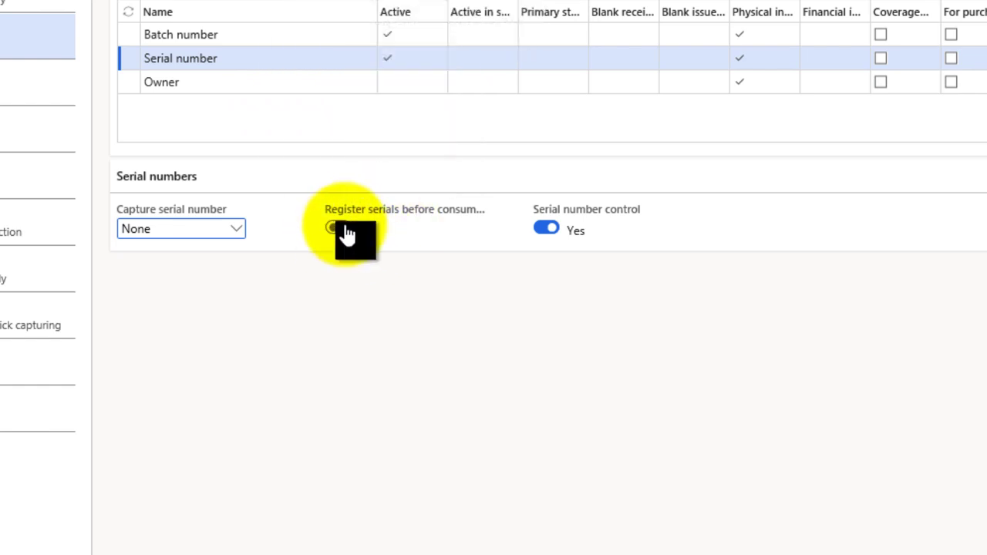
{"action": "mouse_move", "coordinate": [558, 218]}
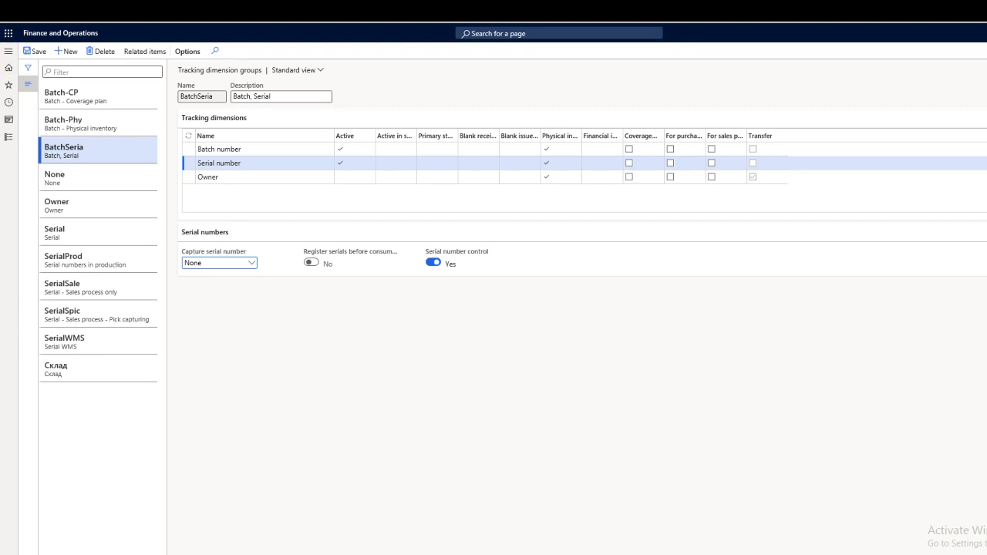
Return to the storage dimension groups and display the Ware group's setup
{"action": "left_click", "coordinate": [8, 136]}
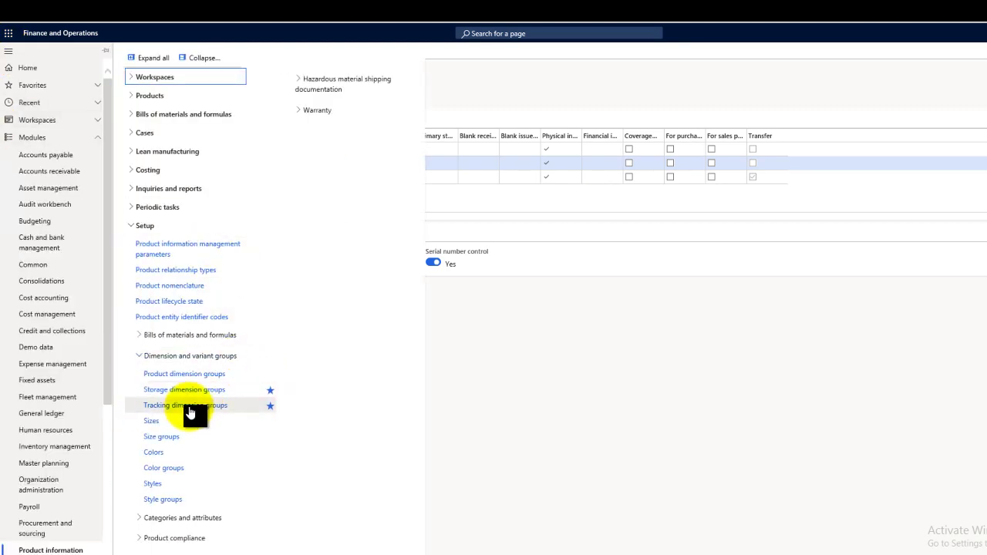
{"action": "left_click", "coordinate": [251, 401]}
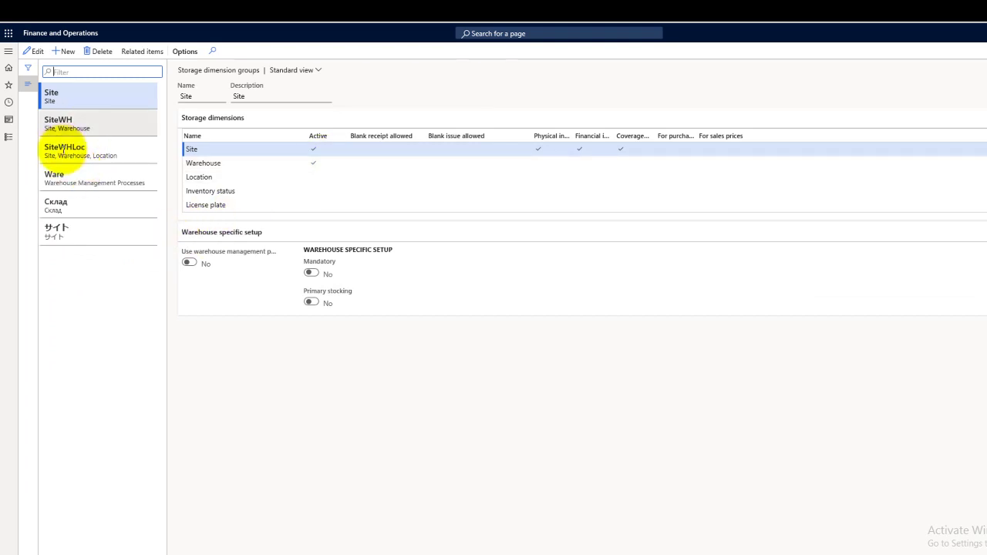
{"action": "left_click", "coordinate": [77, 177]}
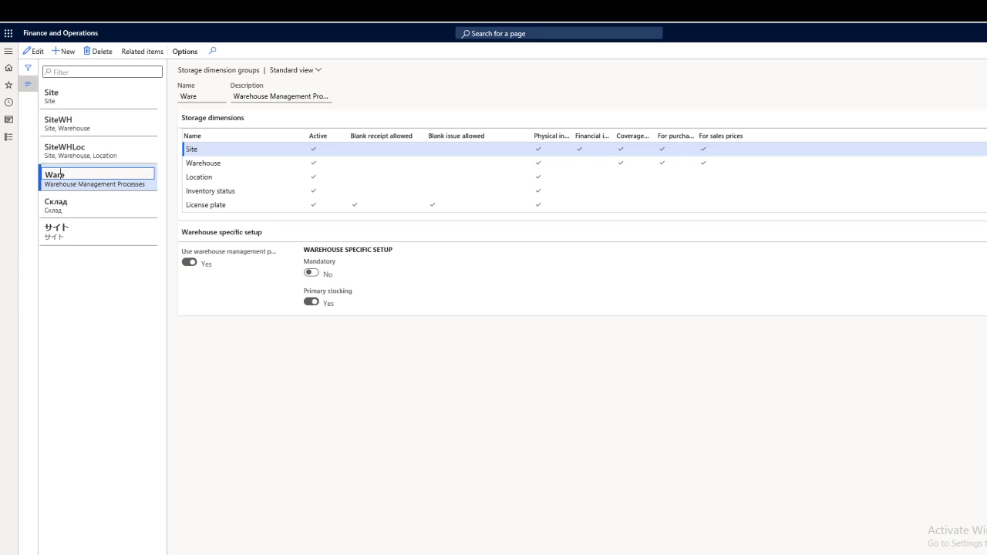
Open the unit sequence groups and examine the ea, Box and PL lines of the Ea Box PL group
{"action": "left_click", "coordinate": [8, 51]}
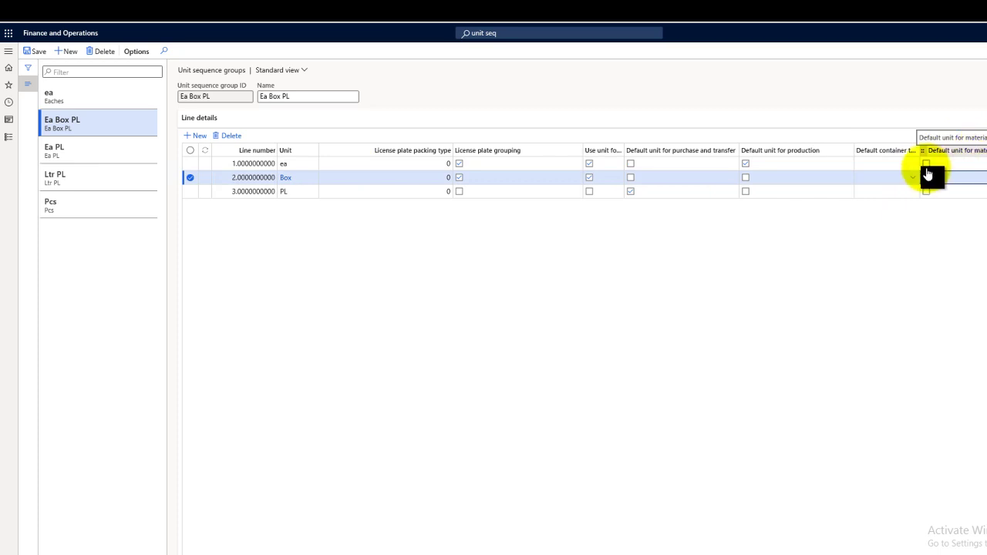
{"action": "left_click", "coordinate": [943, 174]}
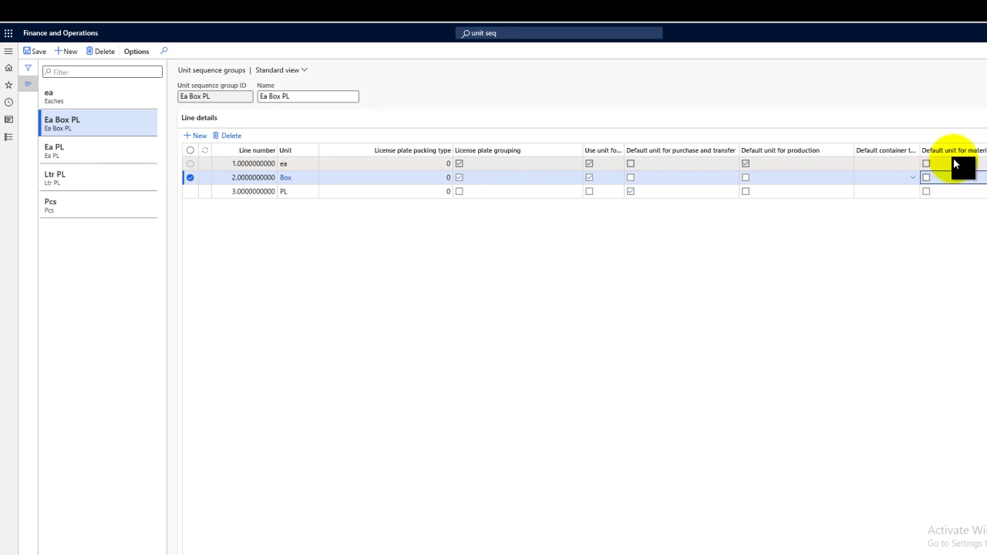
{"action": "left_click", "coordinate": [280, 178]}
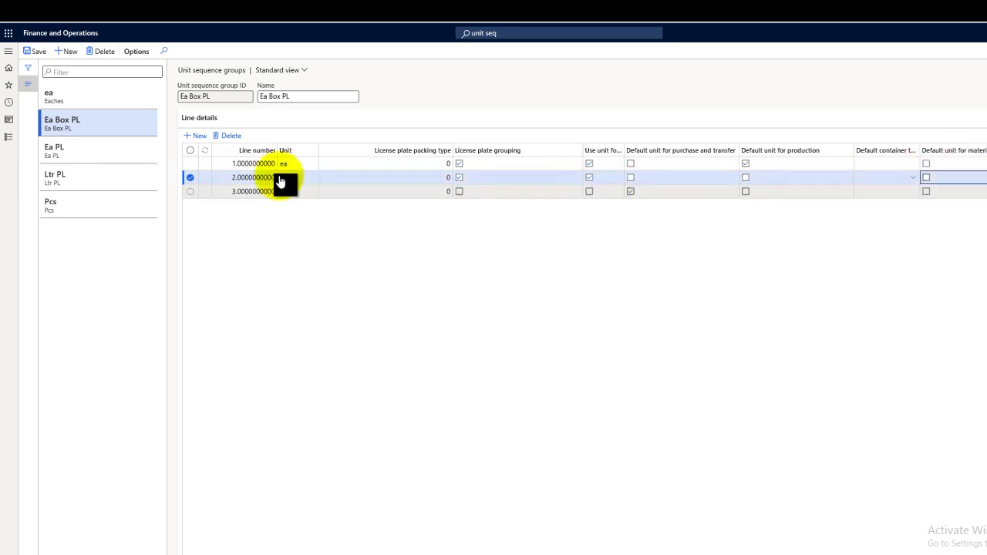
{"action": "left_click", "coordinate": [255, 177]}
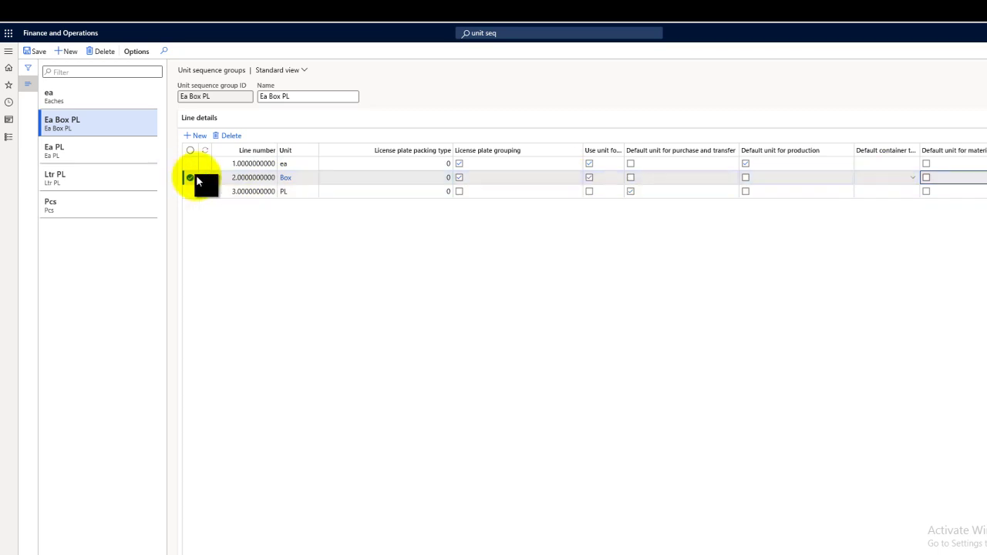
{"action": "left_click", "coordinate": [297, 179]}
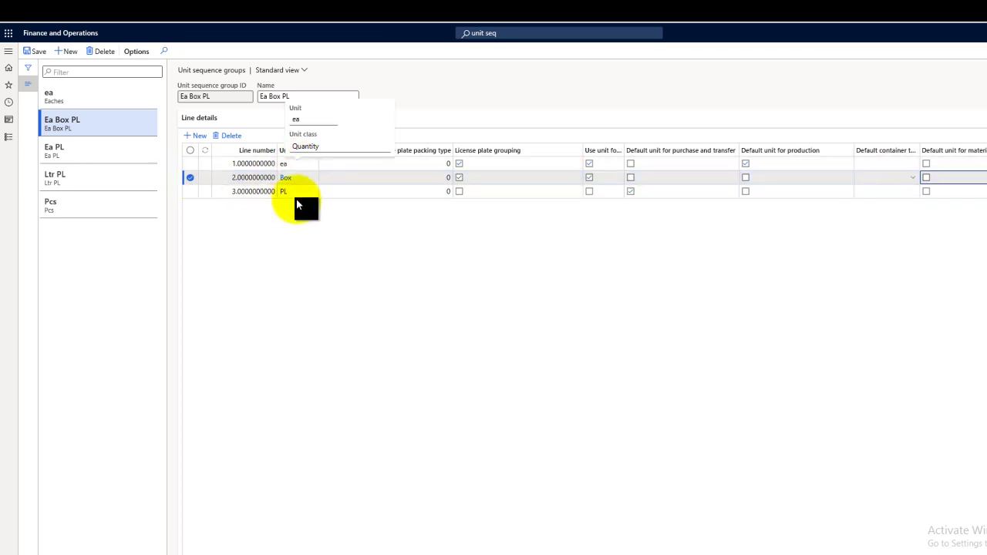
{"action": "mouse_move", "coordinate": [292, 193]}
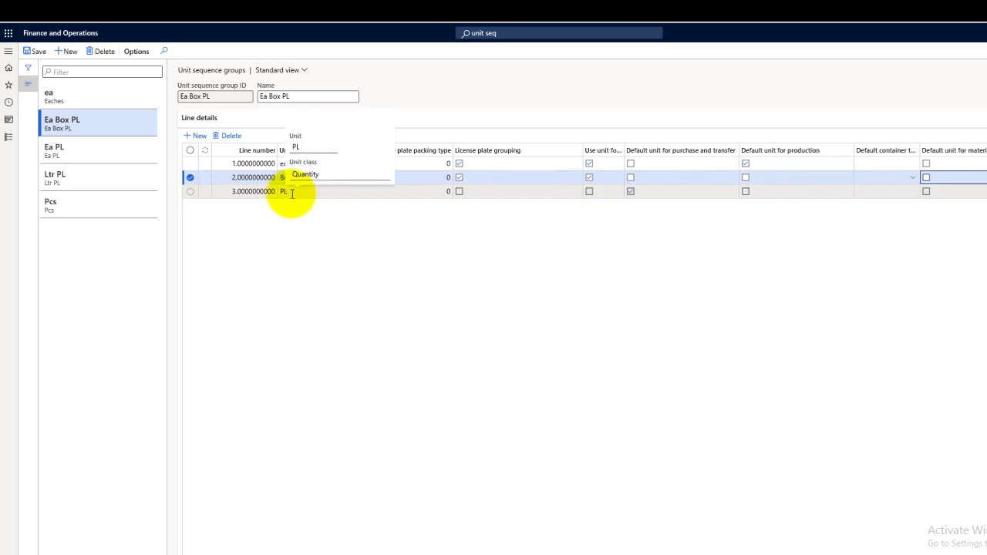